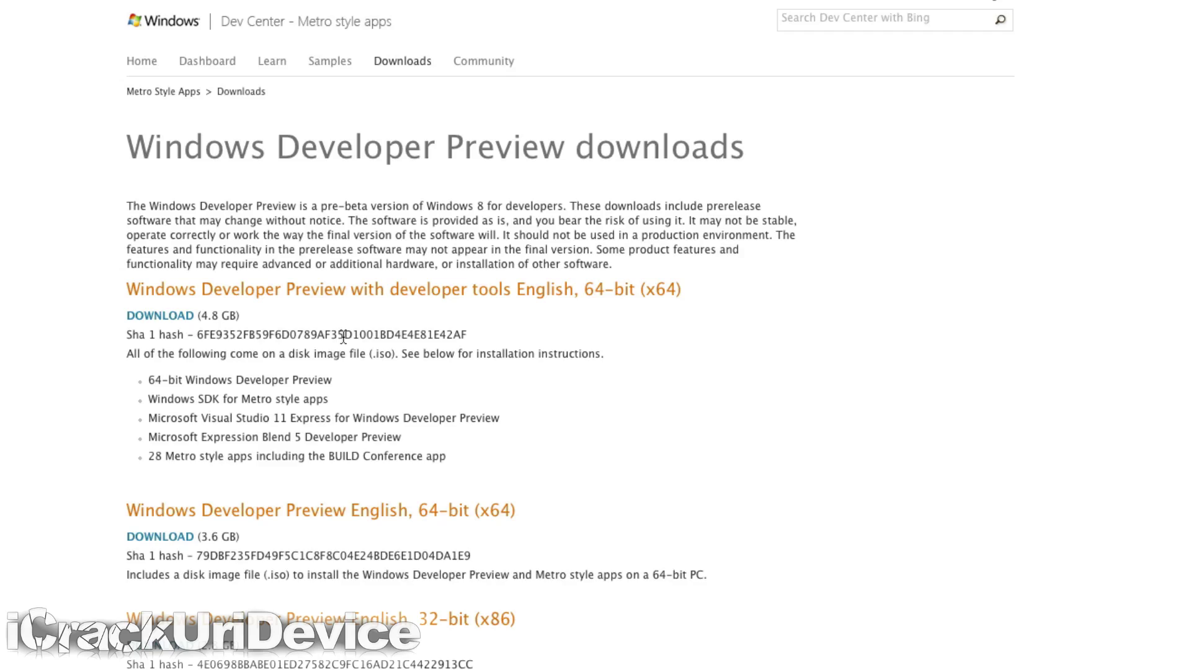
- Scroll down the Safari downloads page, then move the Parallels Virtual Machines window into place
{"action": "scroll", "coordinate": [344, 336], "scroll_direction": "down", "scroll_amount": 2}
{"action": "scroll", "coordinate": [344, 336], "scroll_direction": "down", "scroll_amount": 2}
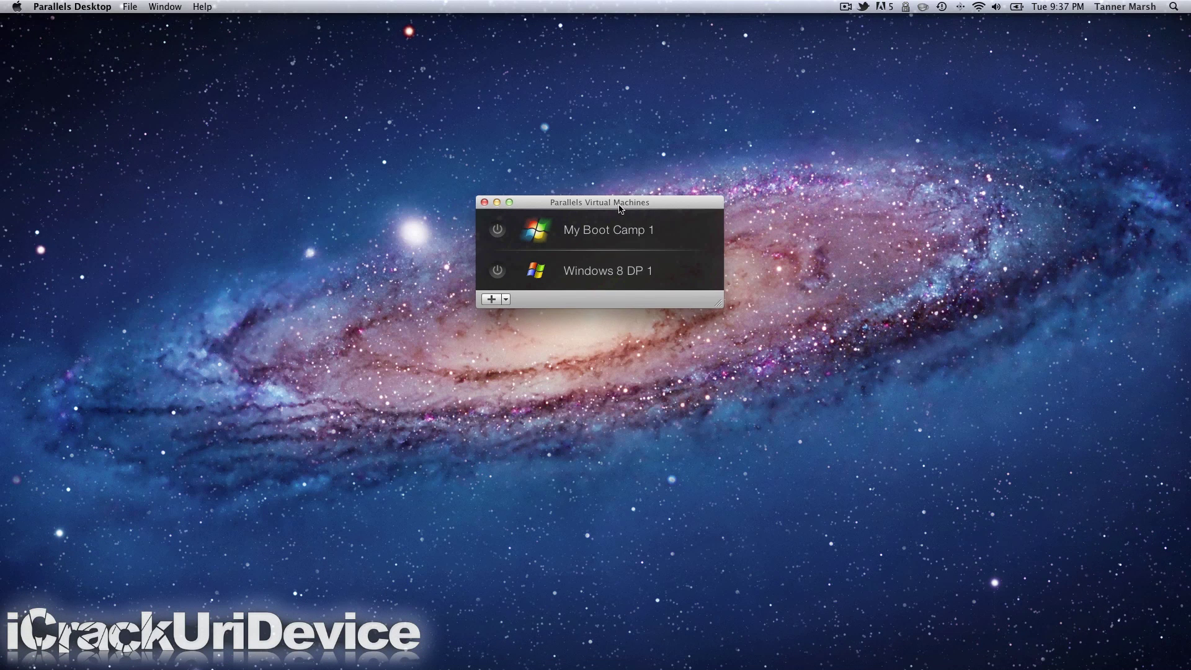
{"action": "left_click_drag", "start_coordinate": [620, 208], "coordinate": [616, 236]}
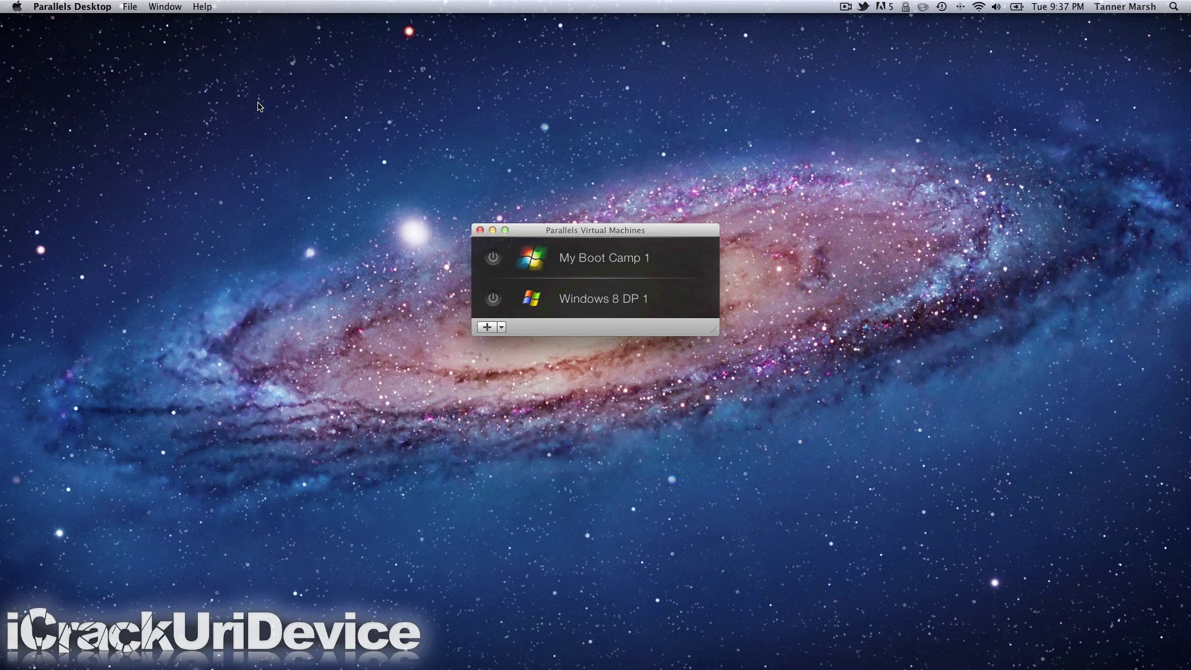
- Start File > New and set WindowsDeveloperPreview-64bit-English.iso as the installation source
{"action": "left_click", "coordinate": [131, 9]}
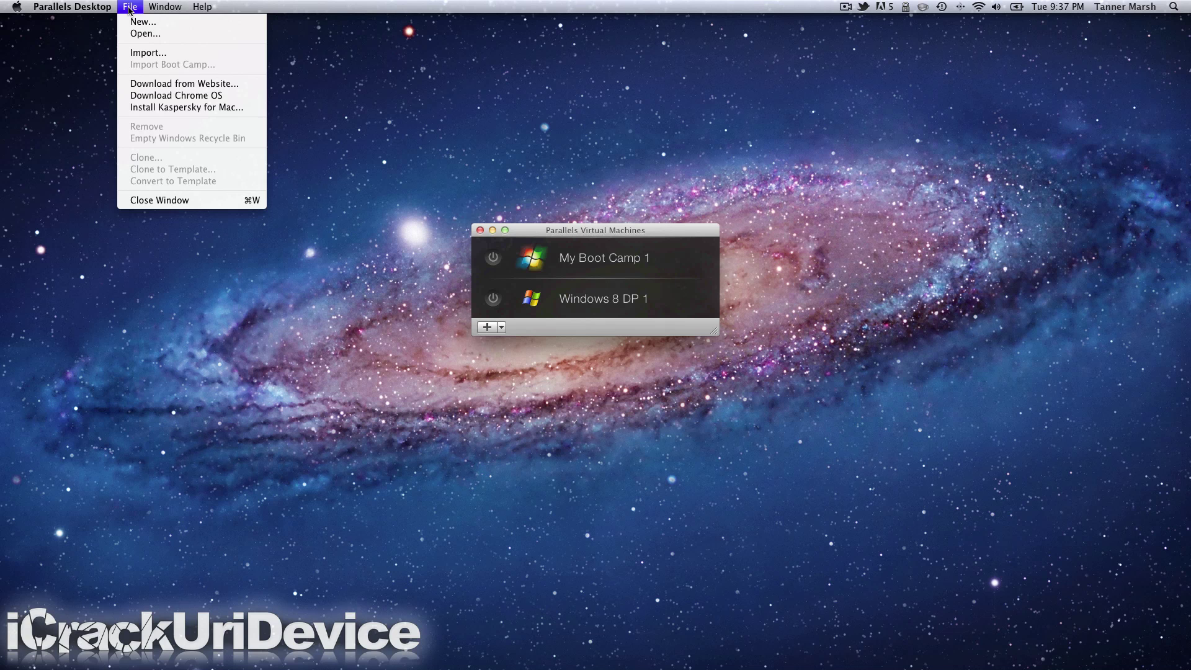
{"action": "left_click", "coordinate": [139, 24]}
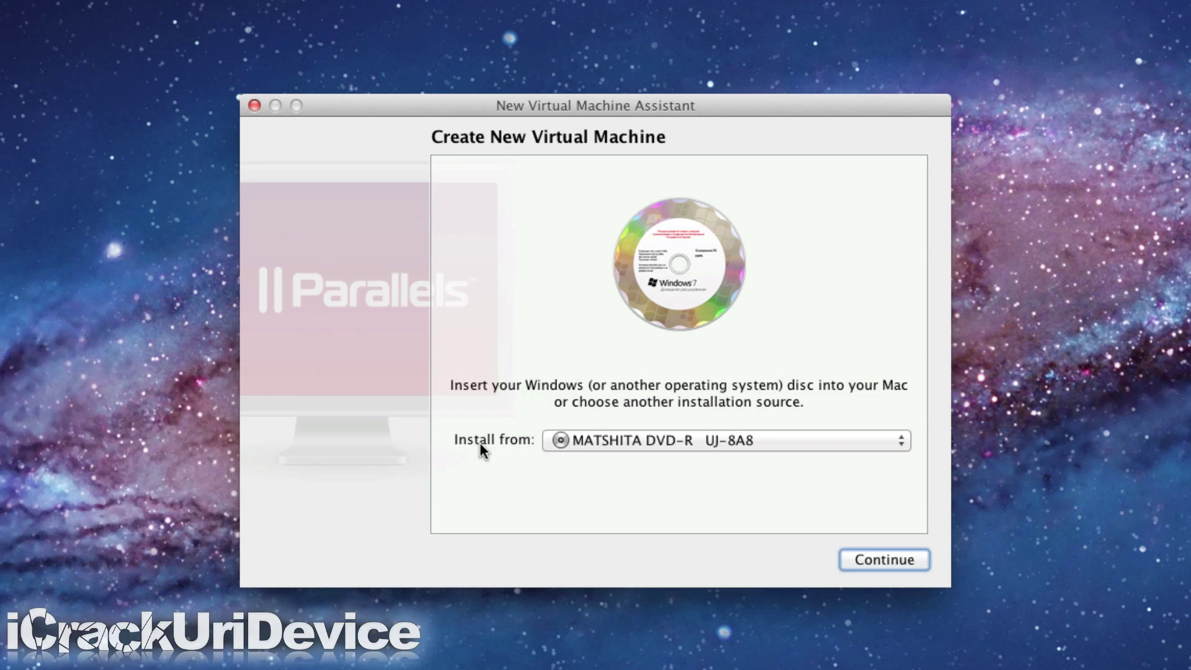
{"action": "left_click", "coordinate": [751, 441]}
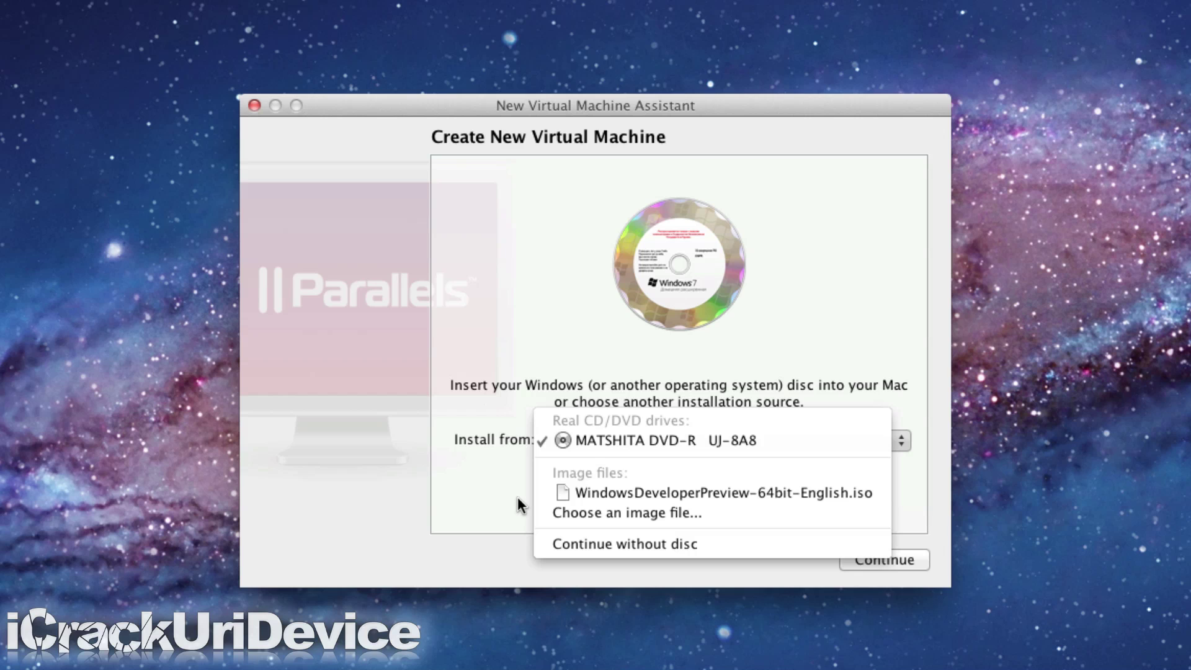
{"action": "left_click", "coordinate": [584, 514]}
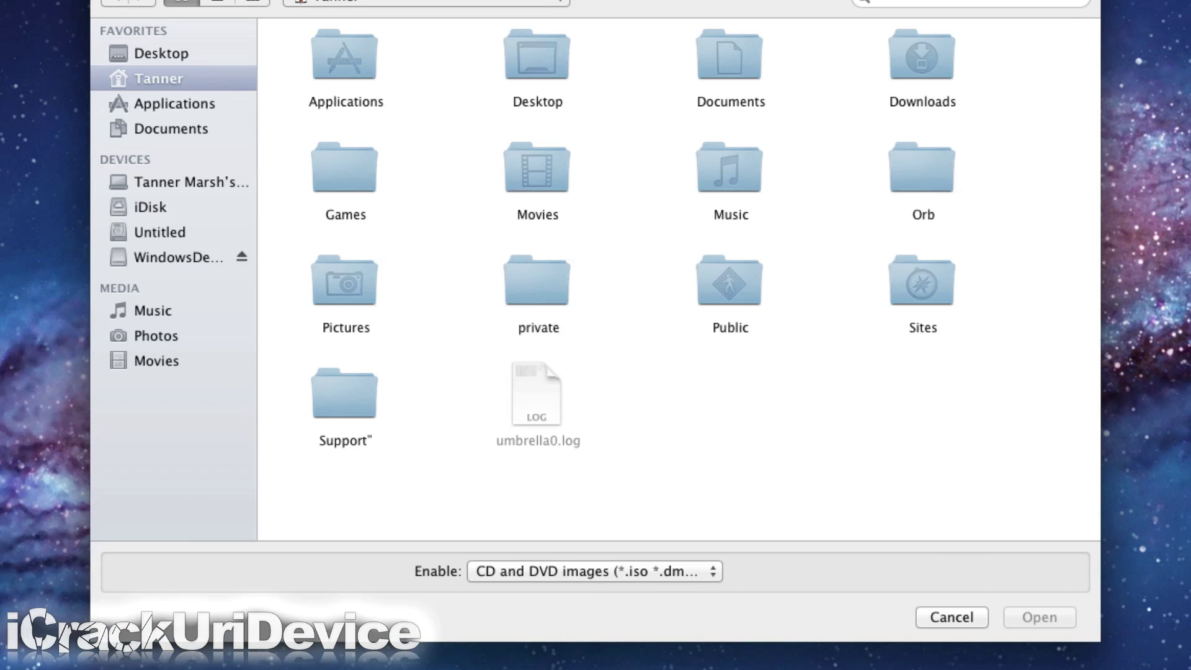
{"action": "left_click", "coordinate": [954, 661]}
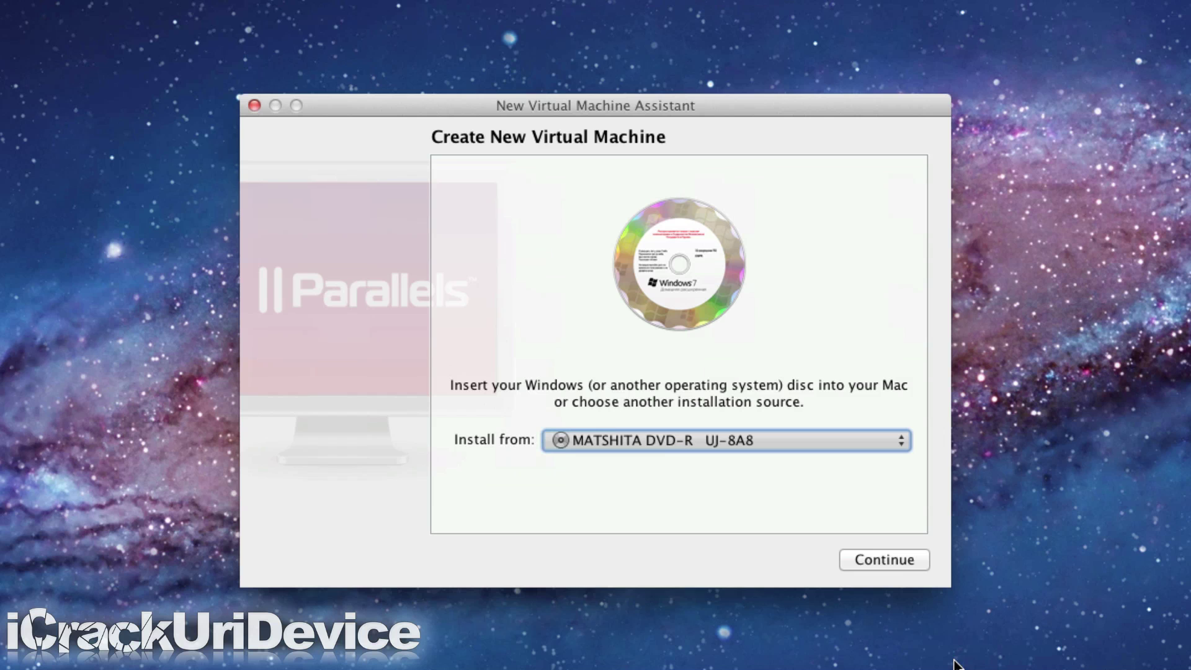
{"action": "left_click", "coordinate": [735, 440]}
{"action": "left_click", "coordinate": [692, 517]}
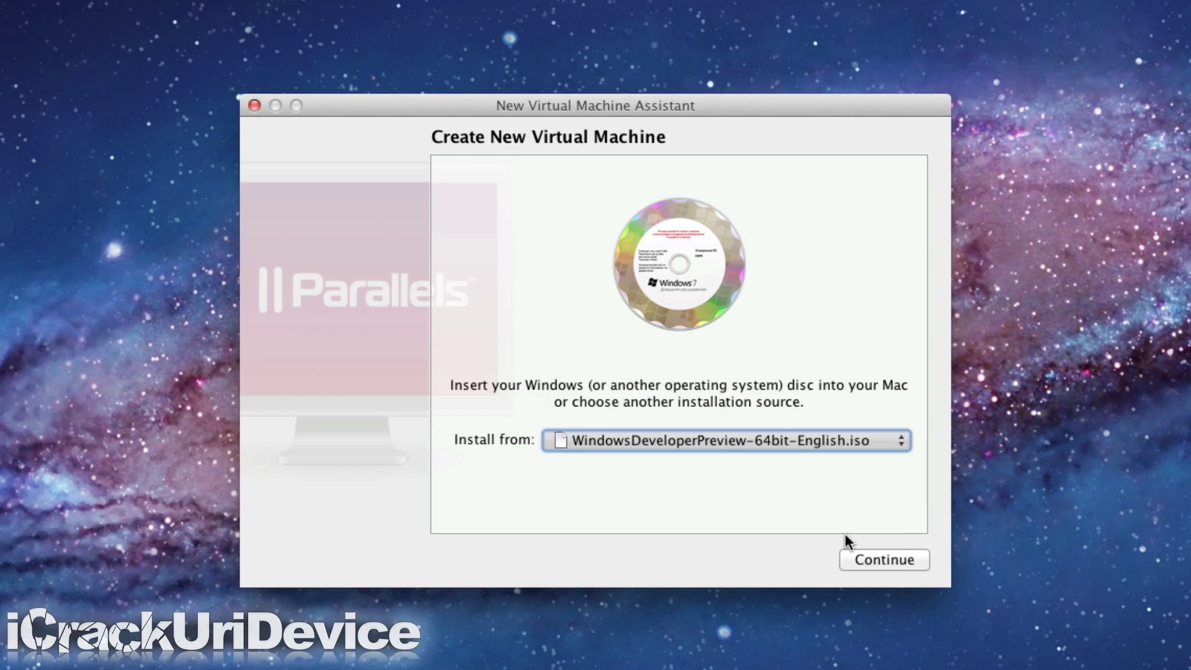
- Continue past the source step and choose More Windows > Other Windows as the operating system
{"action": "left_click", "coordinate": [881, 560]}
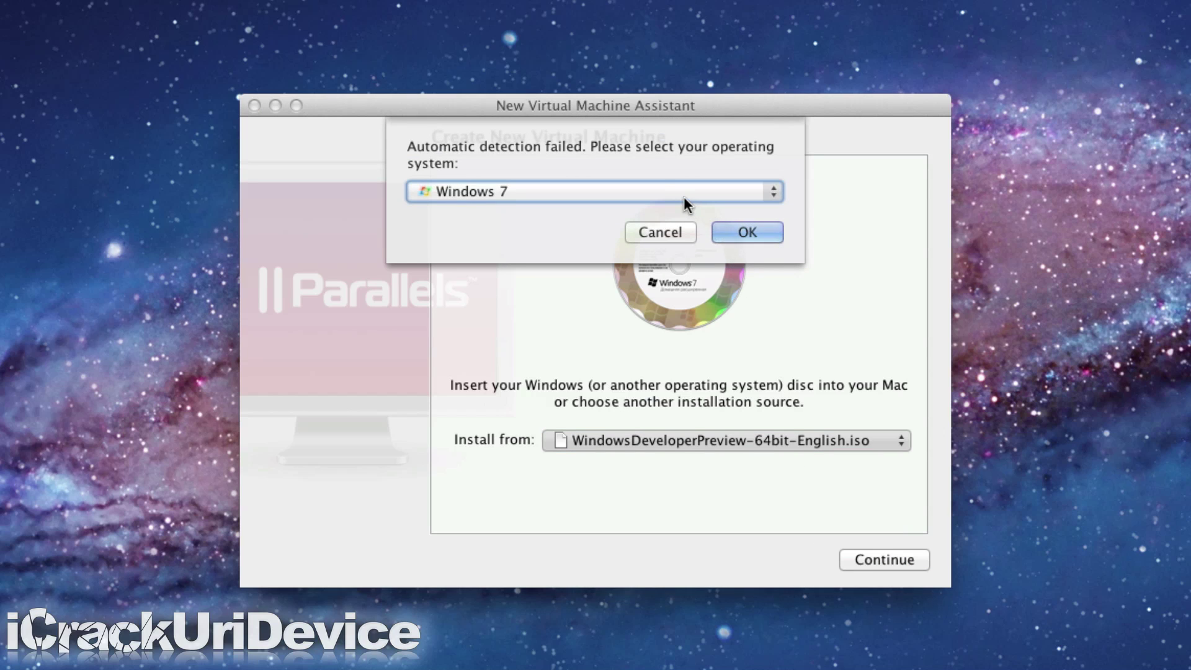
{"action": "left_click", "coordinate": [685, 197]}
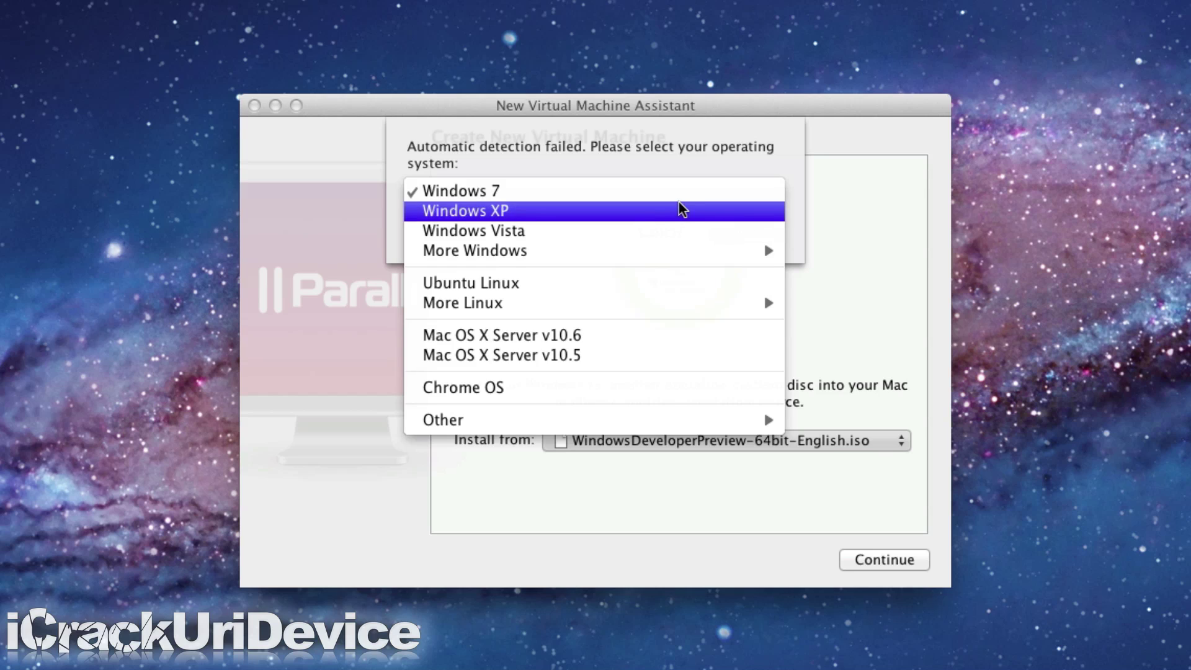
{"action": "mouse_move", "coordinate": [665, 250]}
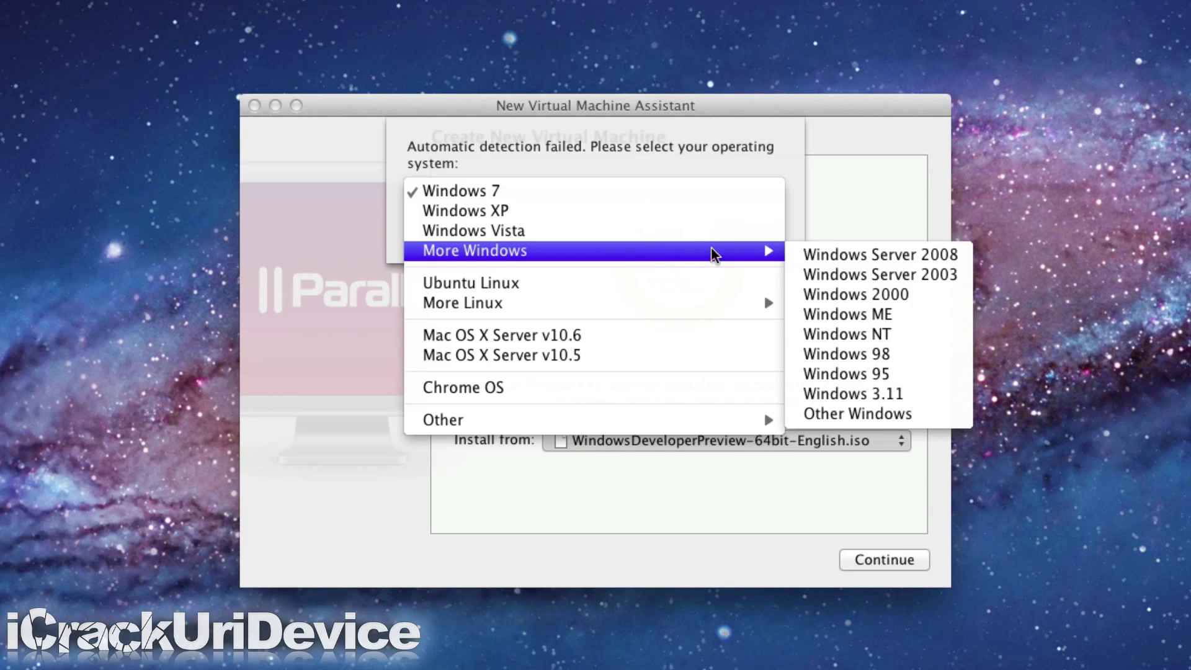
{"action": "left_click", "coordinate": [869, 414]}
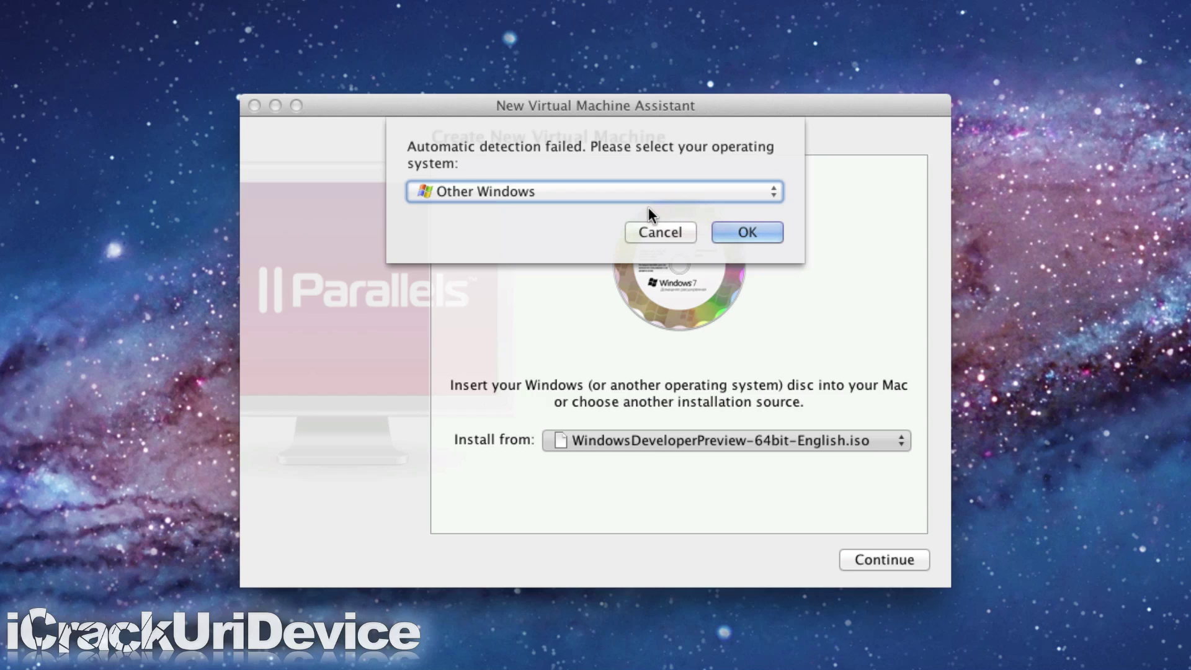
- Confirm Other Windows, name the machine 'Window 8' and create it
{"action": "left_click", "coordinate": [737, 233]}
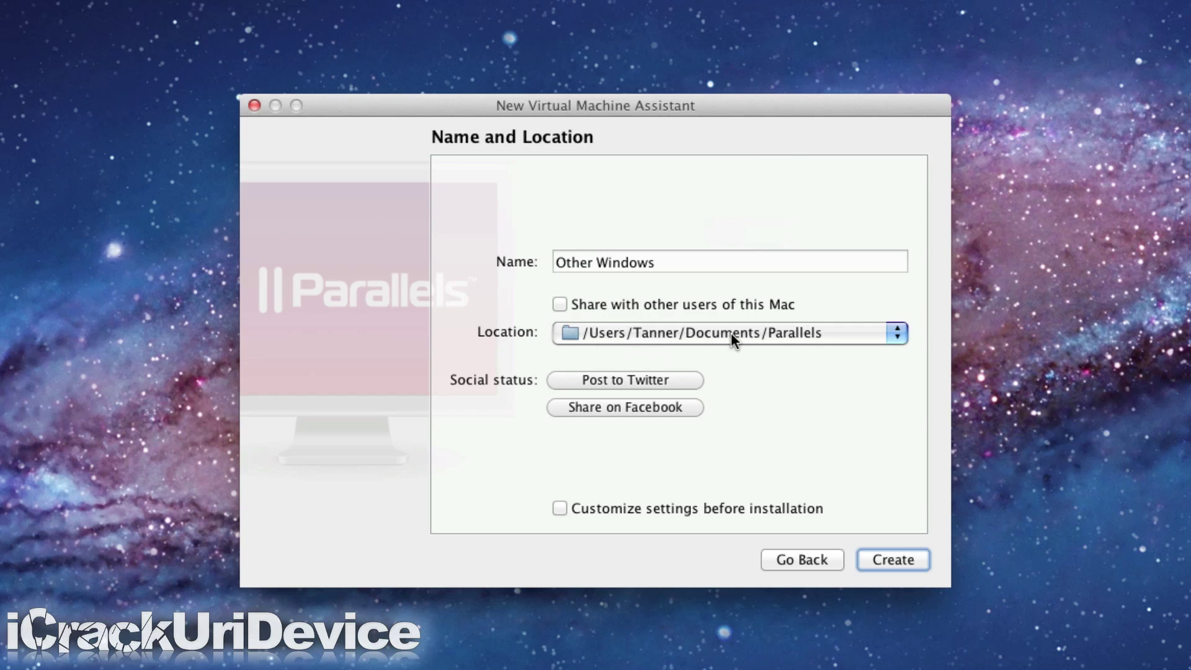
{"action": "key", "text": "Tab"}
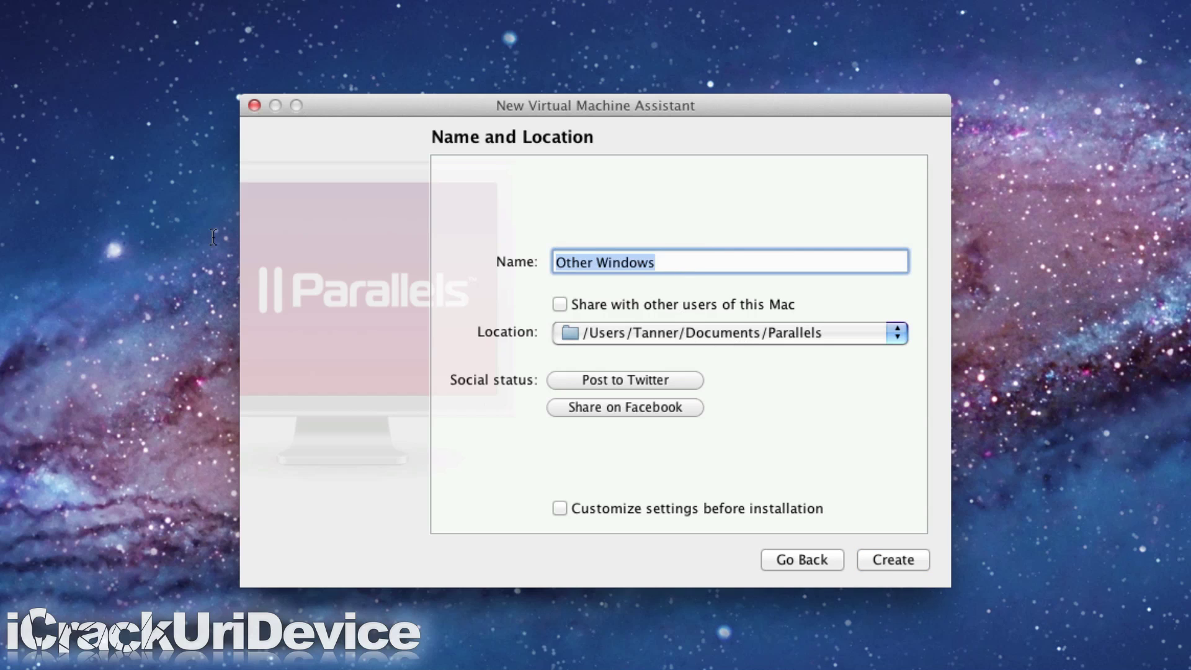
{"action": "key", "text": "BackSpace"}
{"action": "type", "text": "Window "}
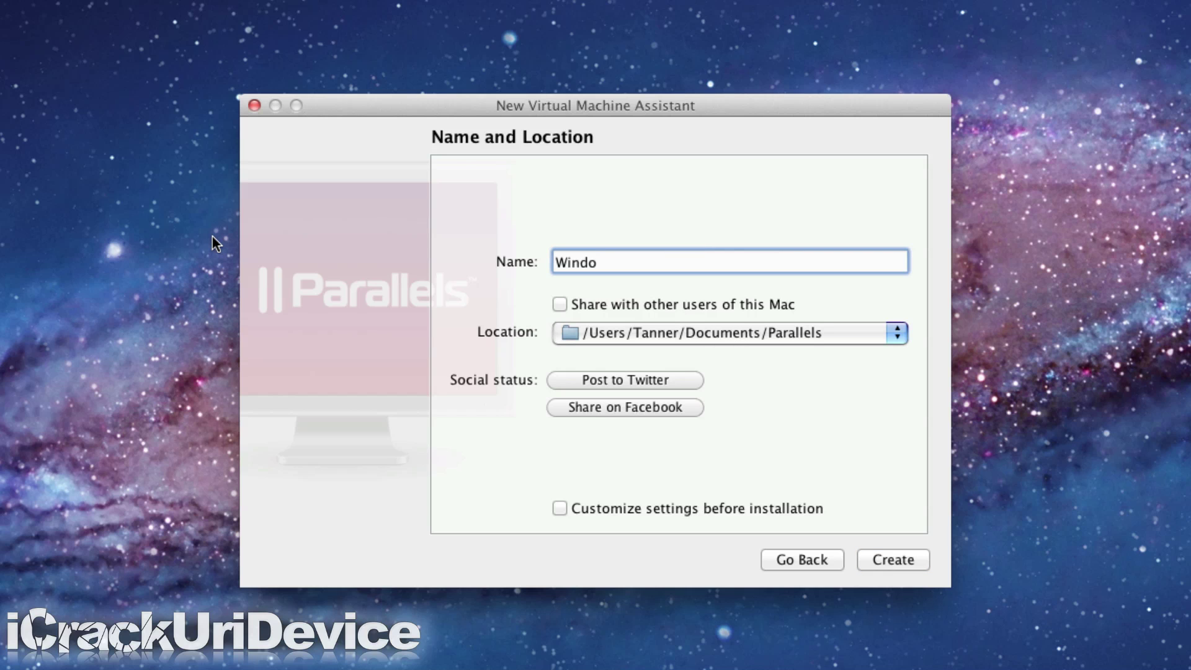
{"action": "type", "text": "8"}
{"action": "key", "text": "BackSpace"}
{"action": "type", "text": "8"}
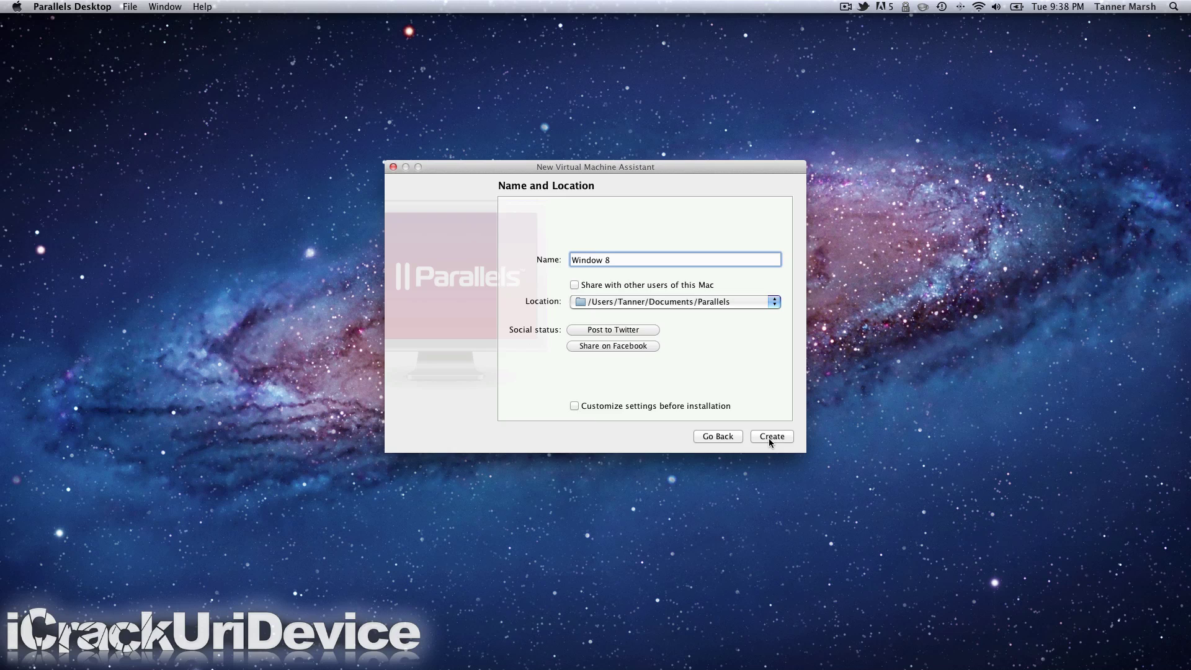
{"action": "left_click", "coordinate": [772, 437]}
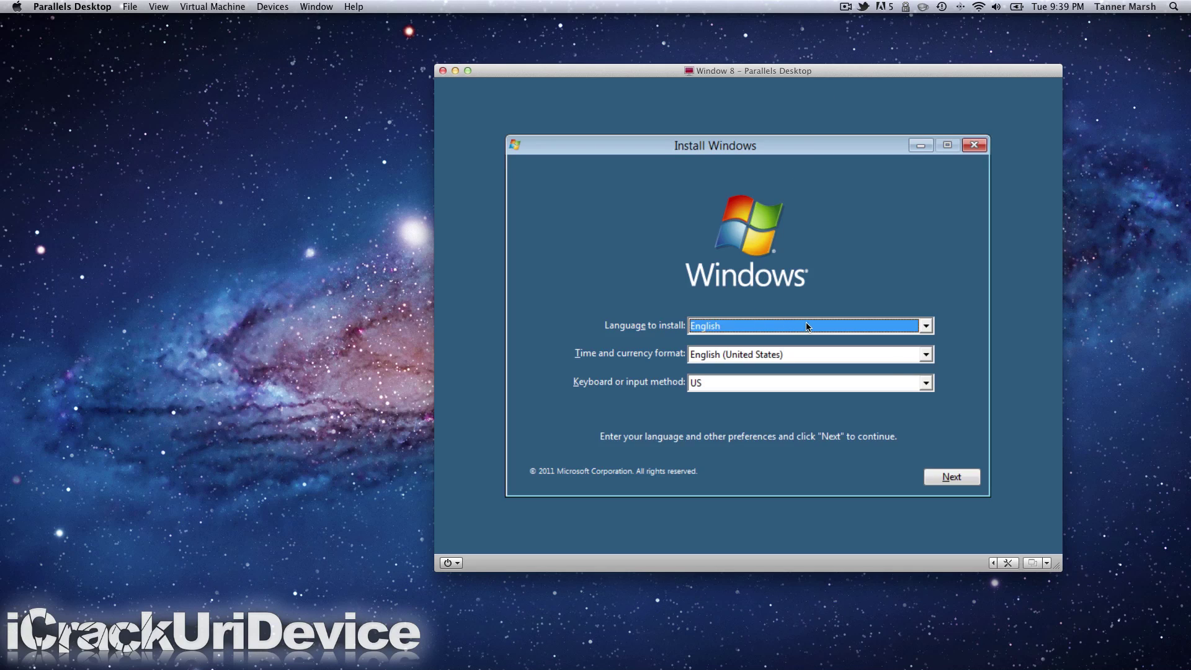
- Accept the default language settings, choose Install now and accept the license terms
{"action": "left_click", "coordinate": [948, 478]}
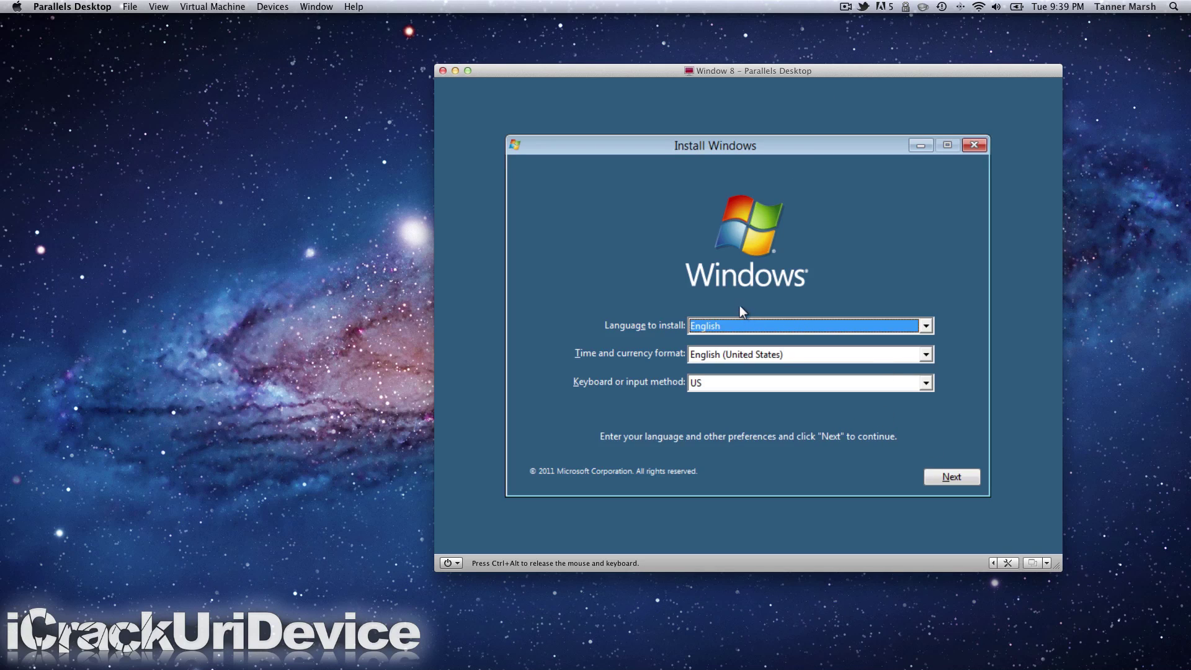
{"action": "left_click", "coordinate": [959, 474]}
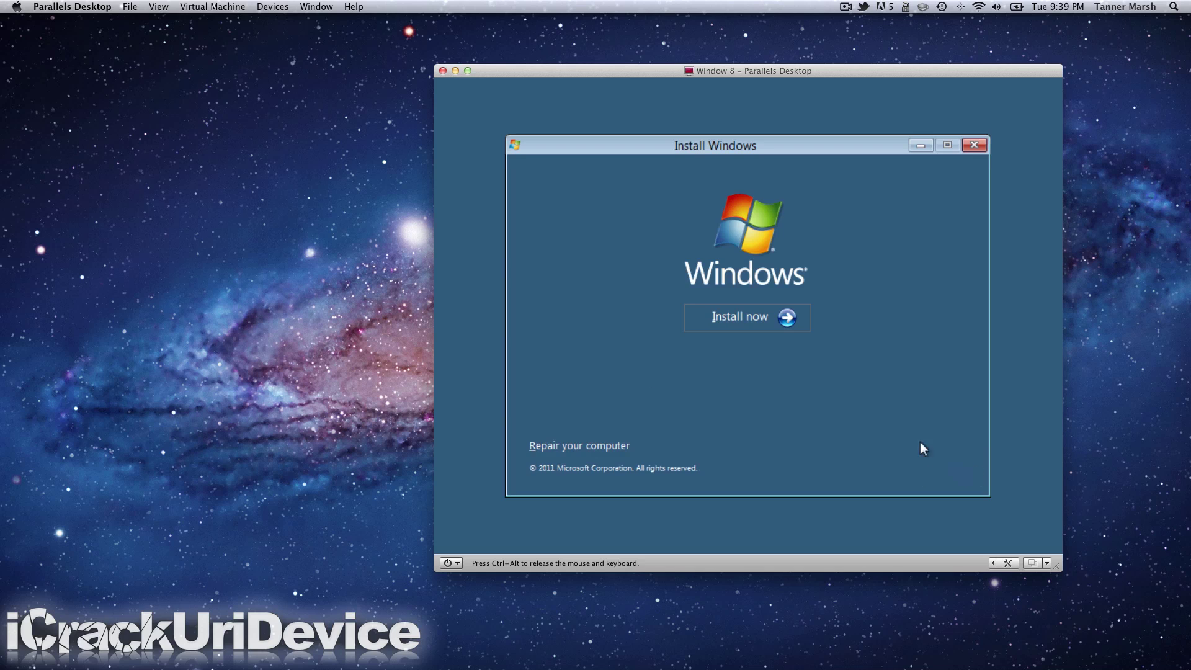
{"action": "left_click", "coordinate": [753, 311]}
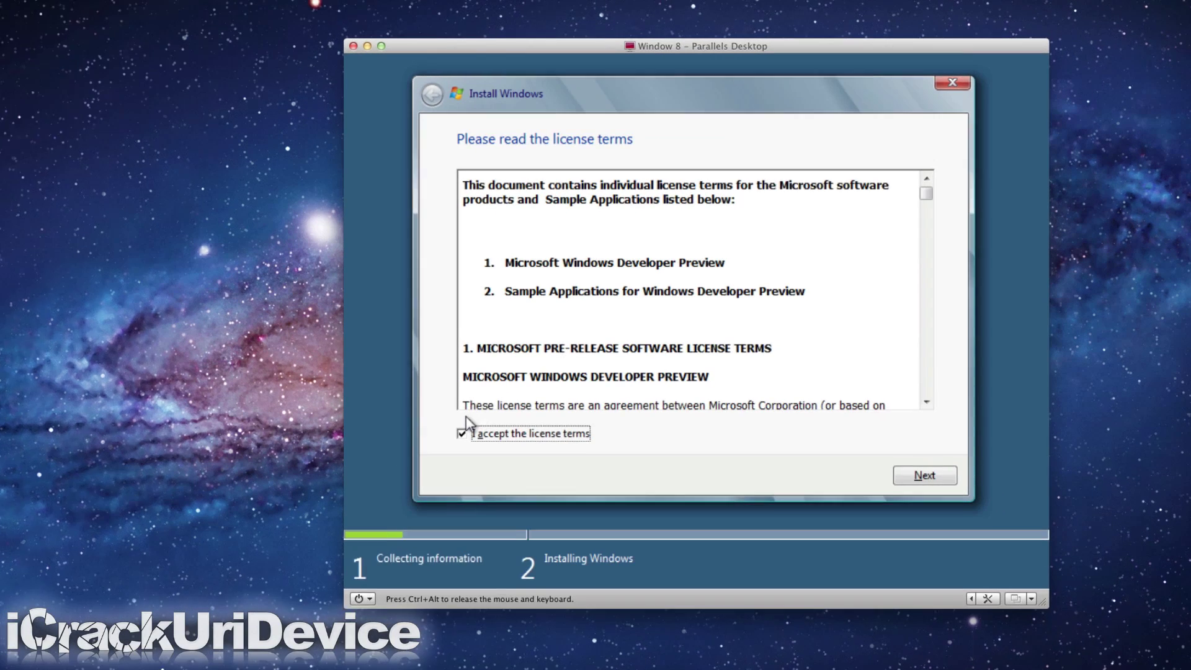
{"action": "left_click", "coordinate": [380, 505]}
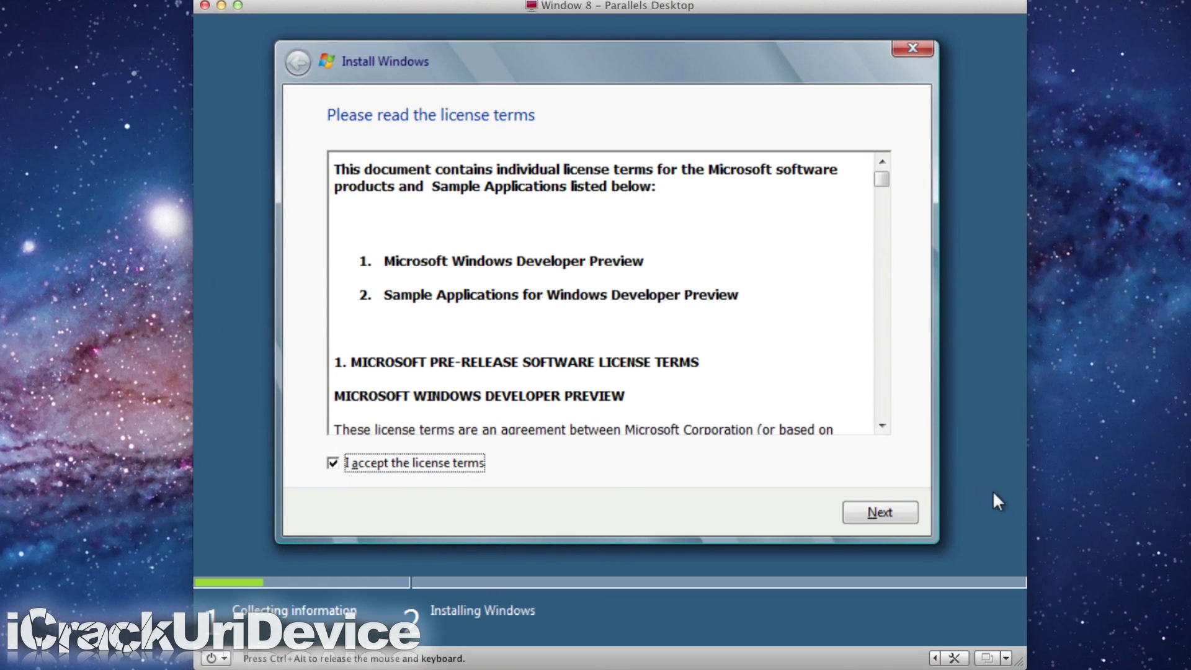
{"action": "left_click", "coordinate": [906, 513]}
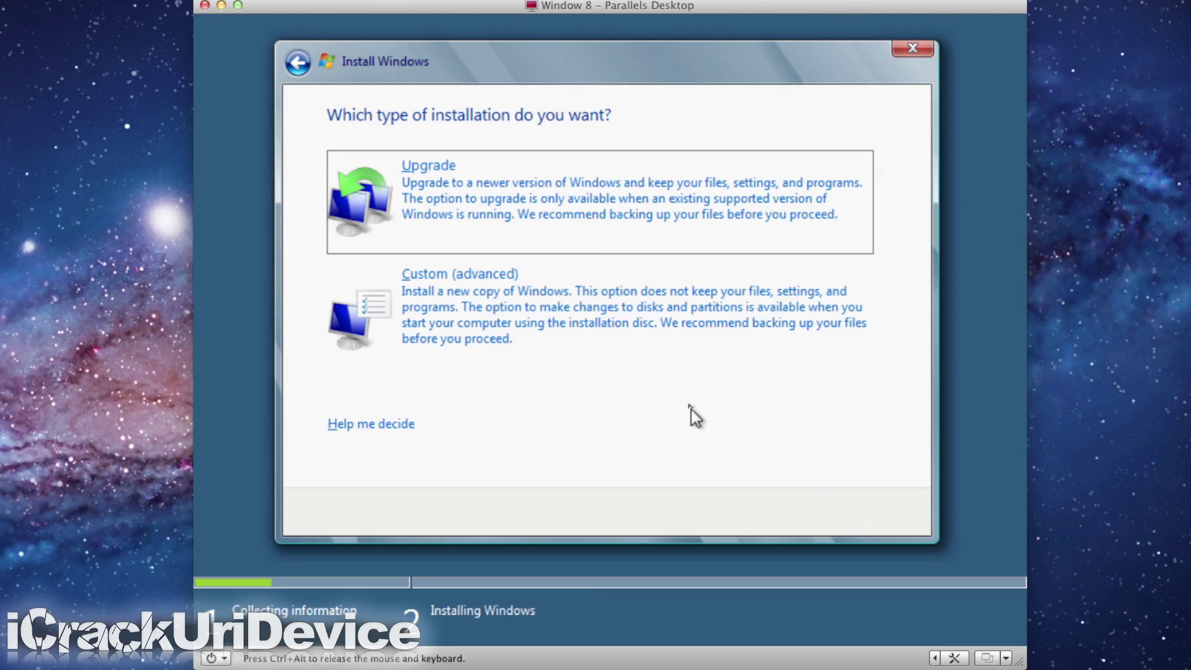
- Choose a Custom install onto Disk 0, then cancel Windows setup and confirm
{"action": "left_click", "coordinate": [650, 334]}
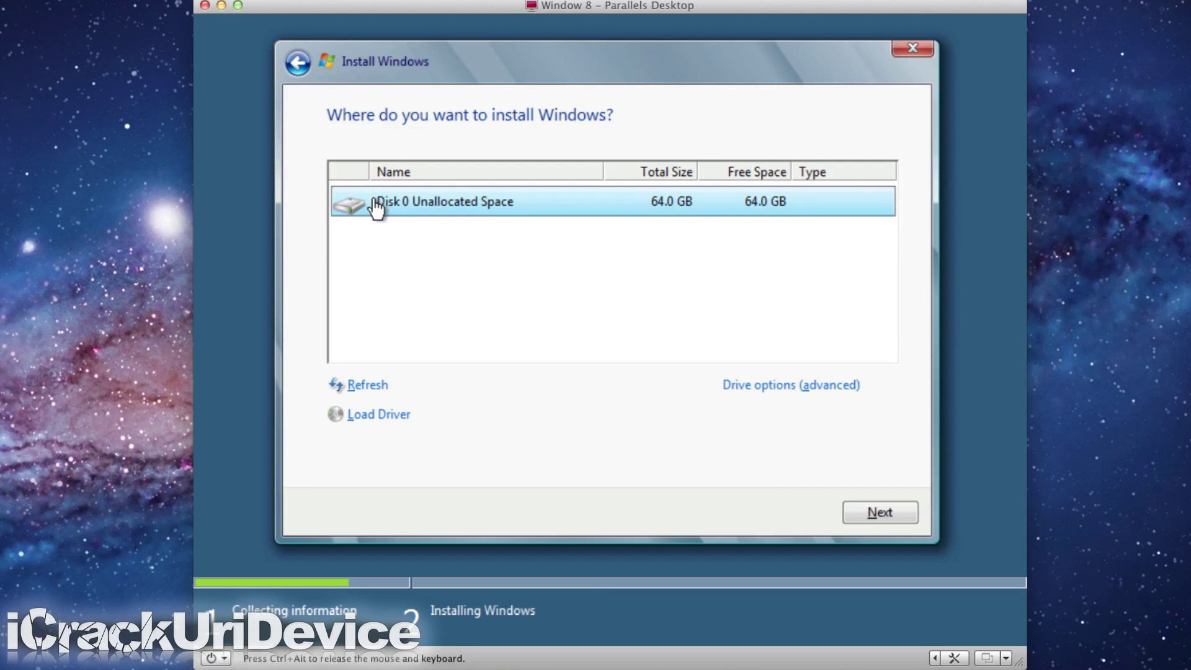
{"action": "left_click", "coordinate": [862, 513]}
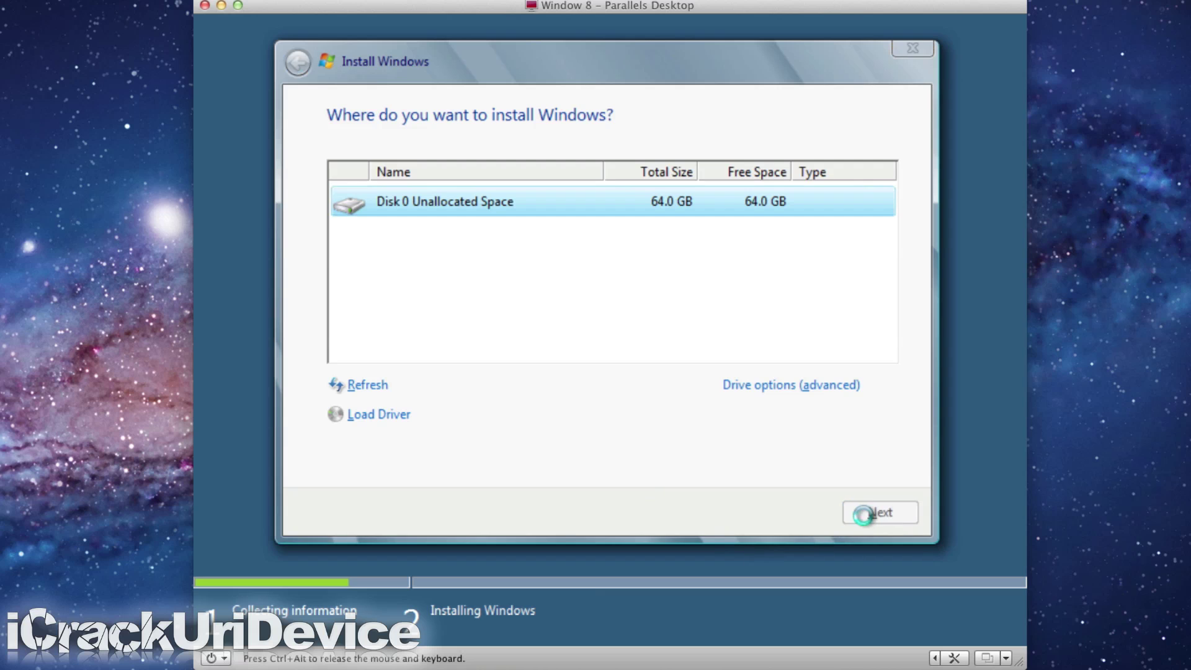
{"action": "left_click", "coordinate": [907, 49]}
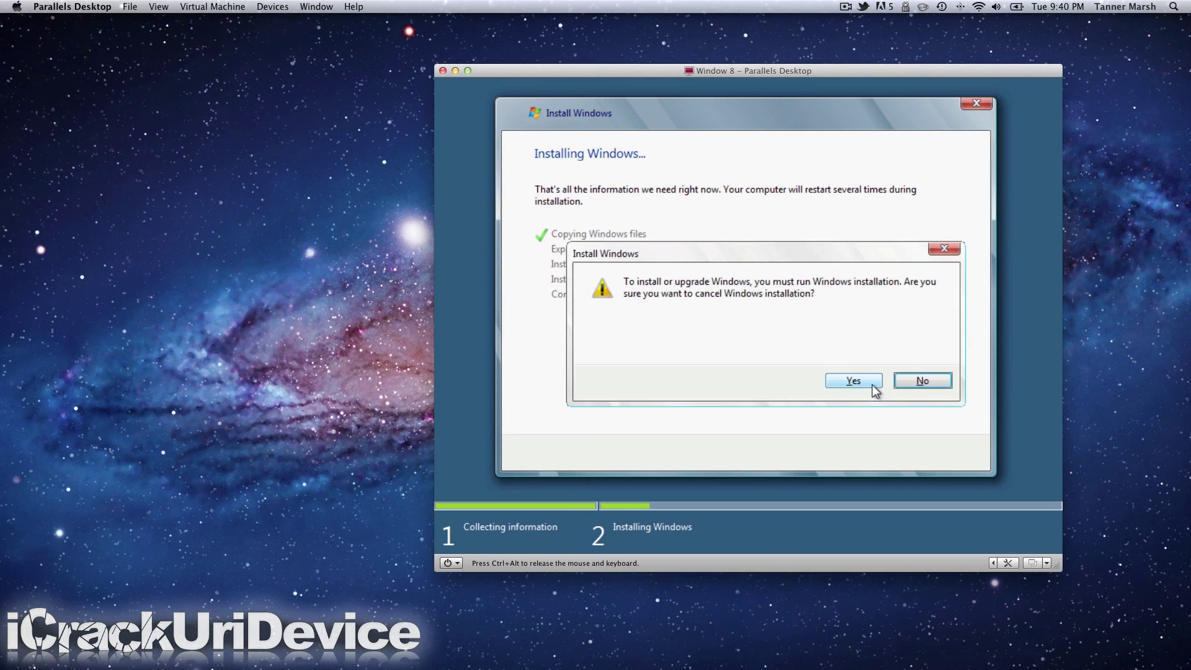
{"action": "left_click", "coordinate": [772, 408]}
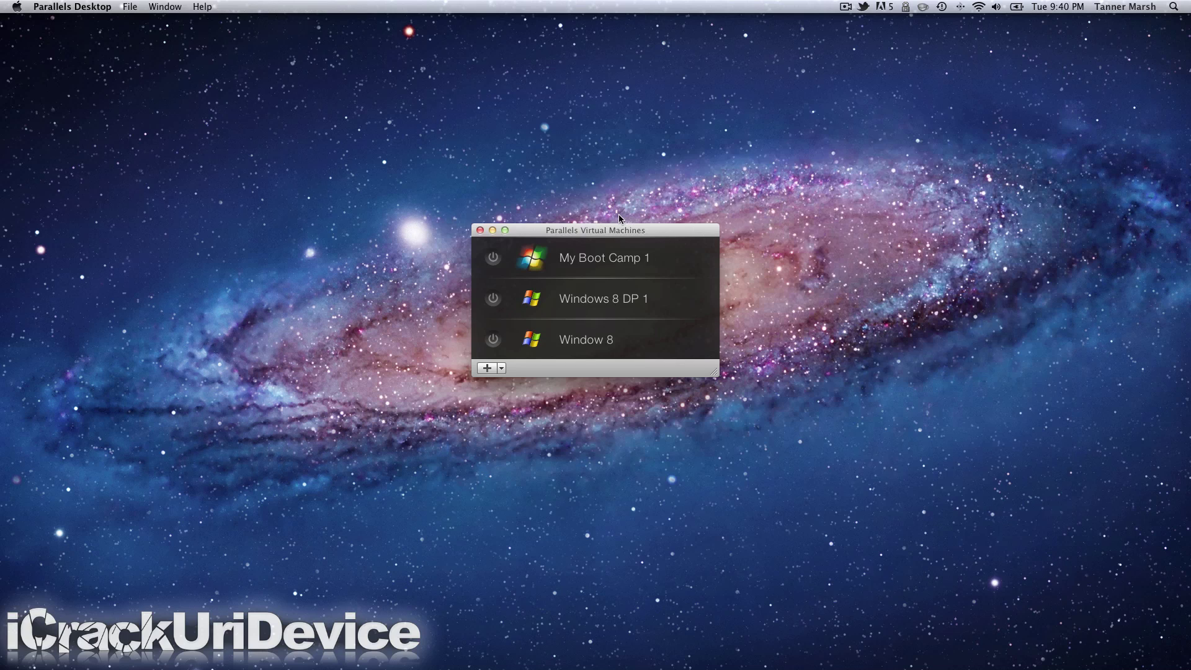
- Open Windows 8 DP 1 from the Virtual Machines list and start it up
{"action": "double_click", "coordinate": [619, 300]}
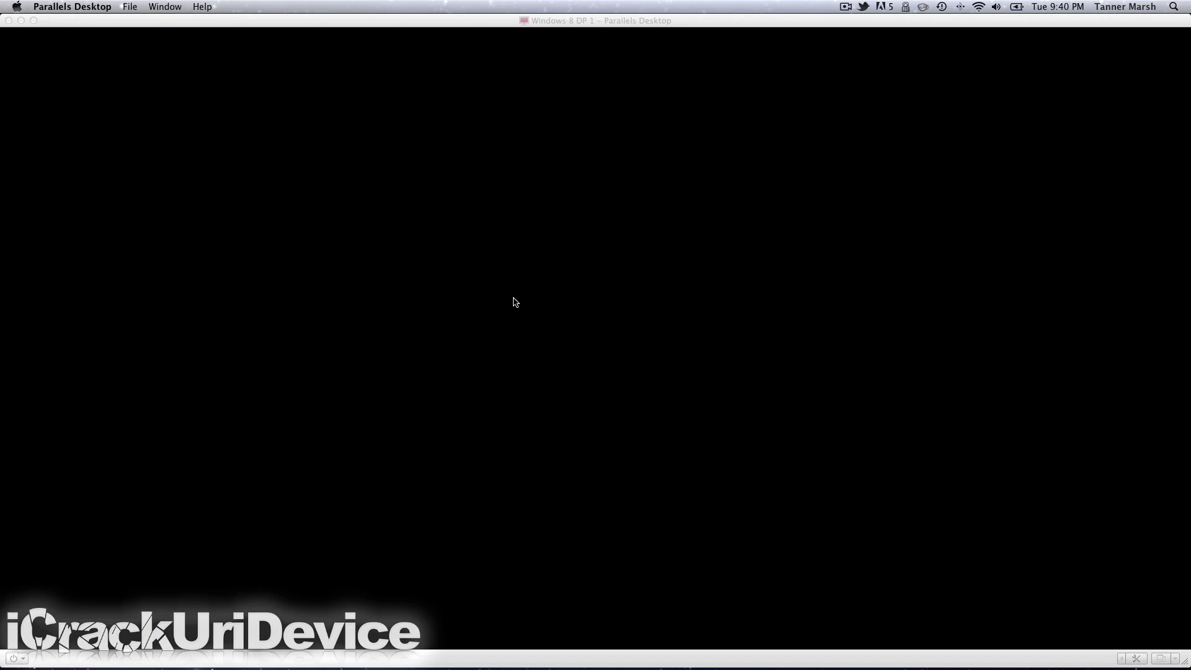
{"action": "left_click", "coordinate": [84, 329]}
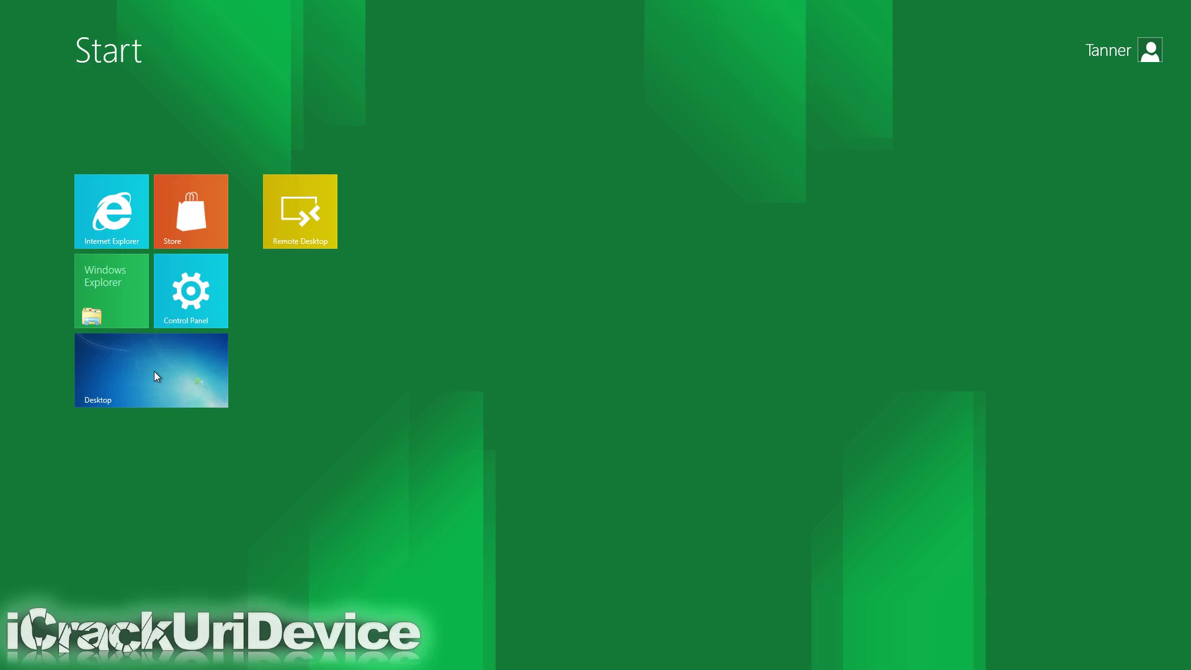
- Switch from Start to the classic desktop, then use the Start button to return
{"action": "left_click", "coordinate": [156, 372]}
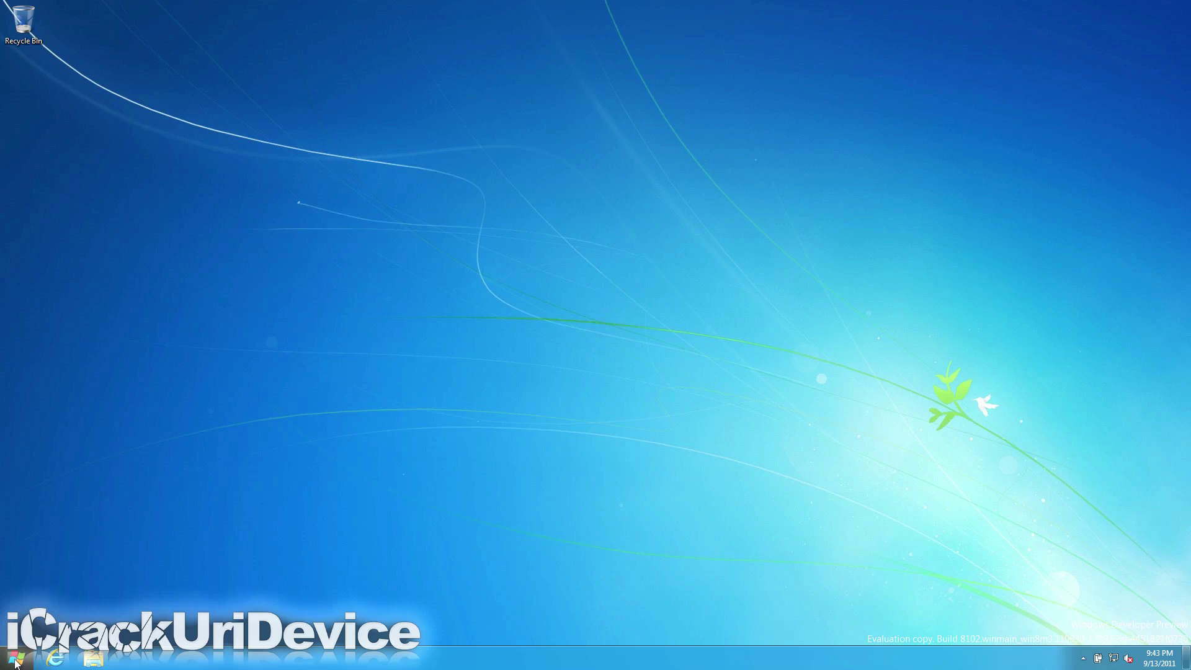
{"action": "left_click", "coordinate": [16, 661]}
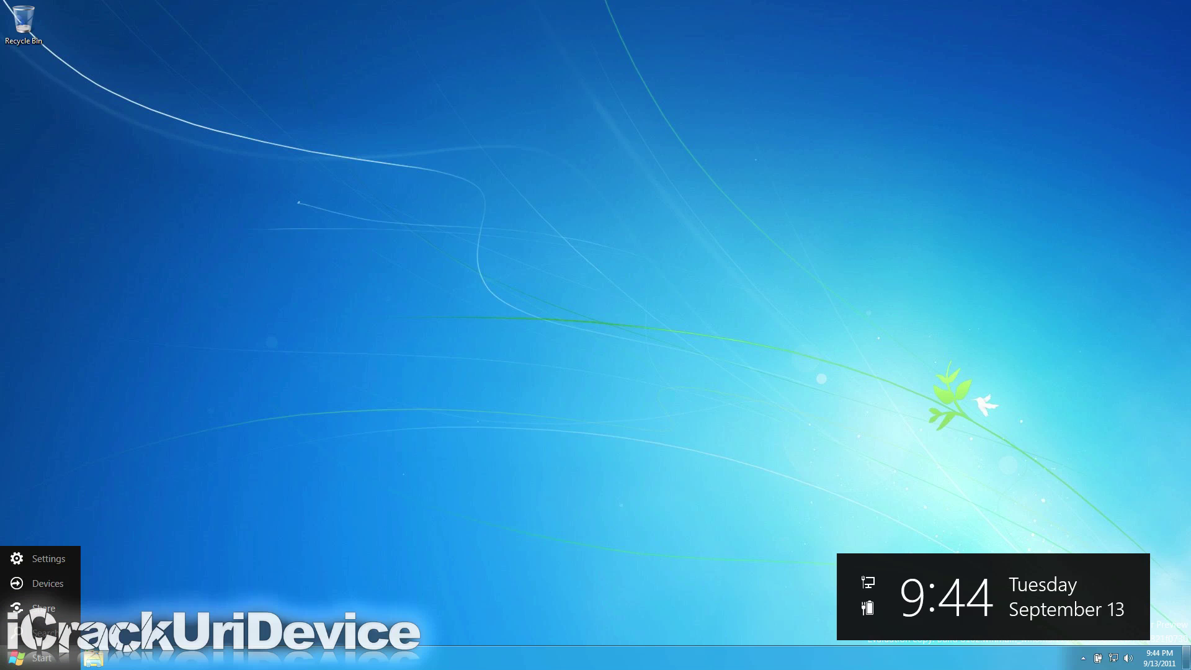
- Snap the desktop beside Control Panel and drag the divider right to widen Control Panel
{"action": "left_click", "coordinate": [12, 663]}
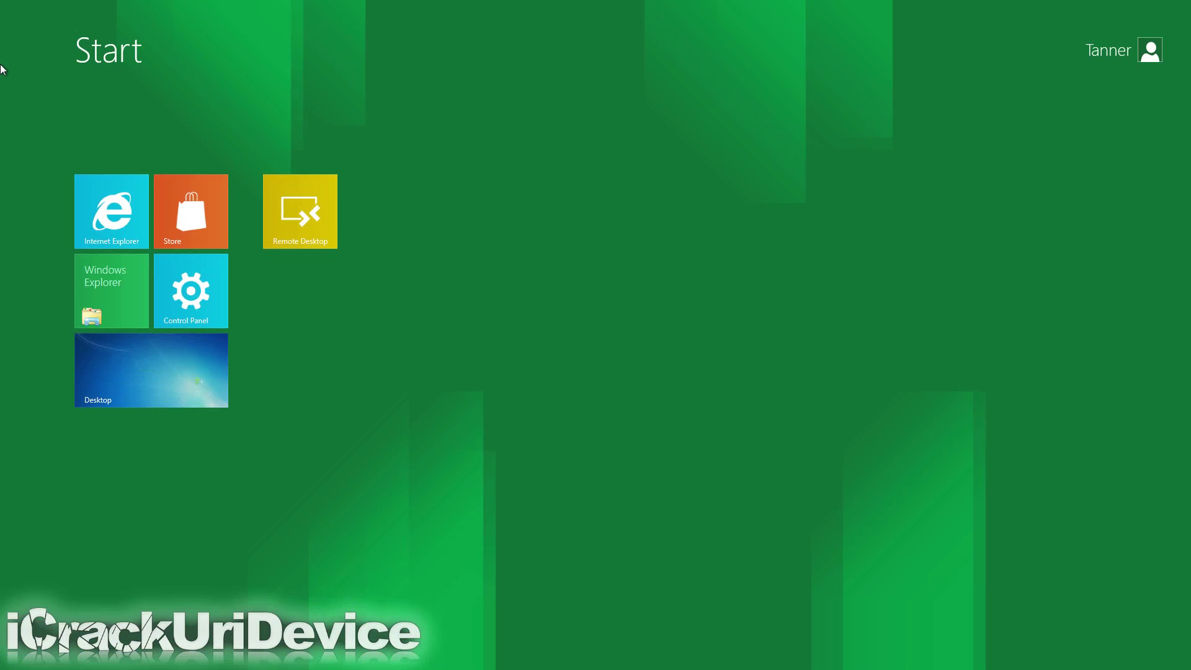
{"action": "mouse_move", "coordinate": [1, 74]}
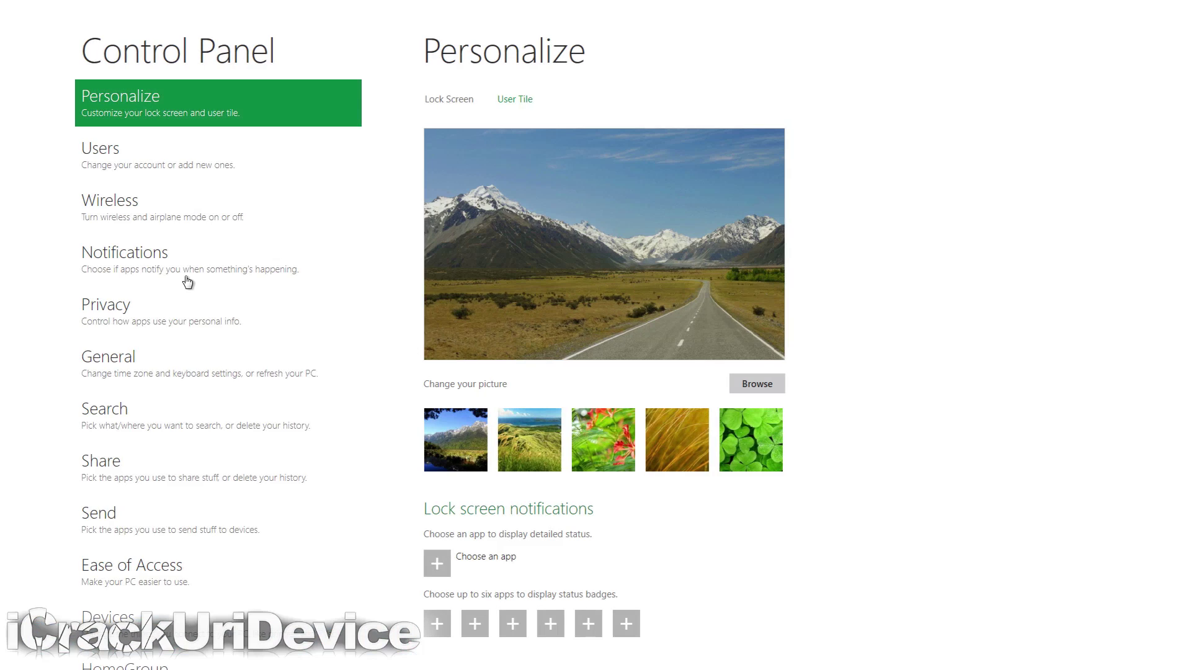
{"action": "mouse_move", "coordinate": [2, 239]}
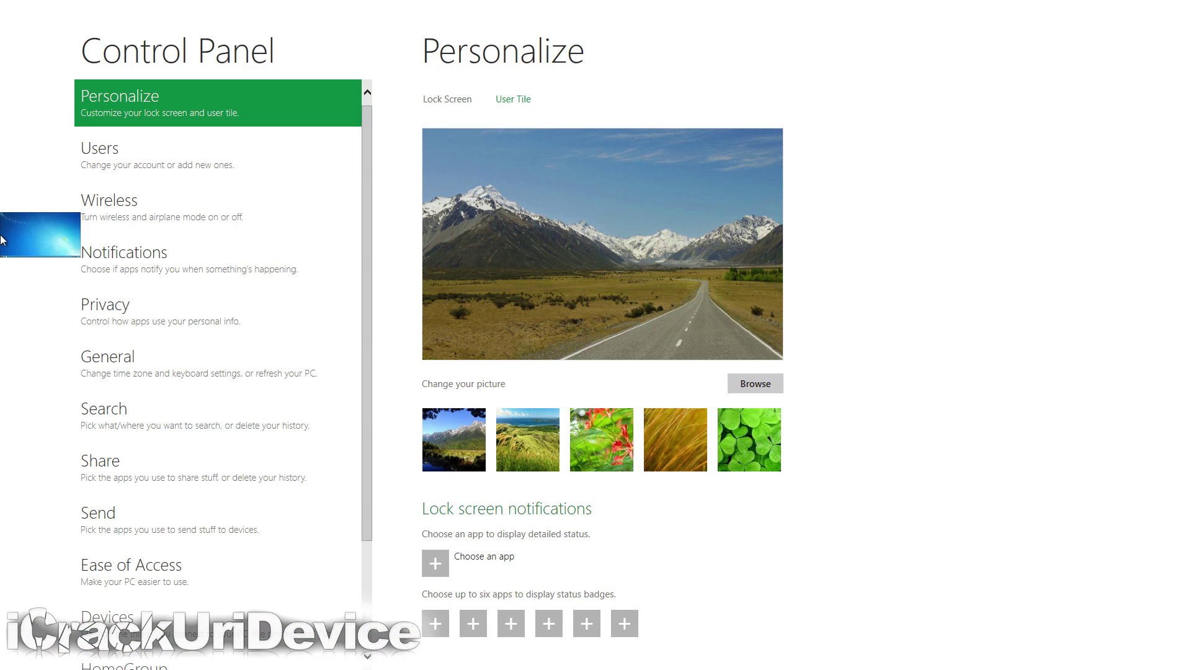
{"action": "left_click_drag", "start_coordinate": [1, 239], "coordinate": [1186, 269]}
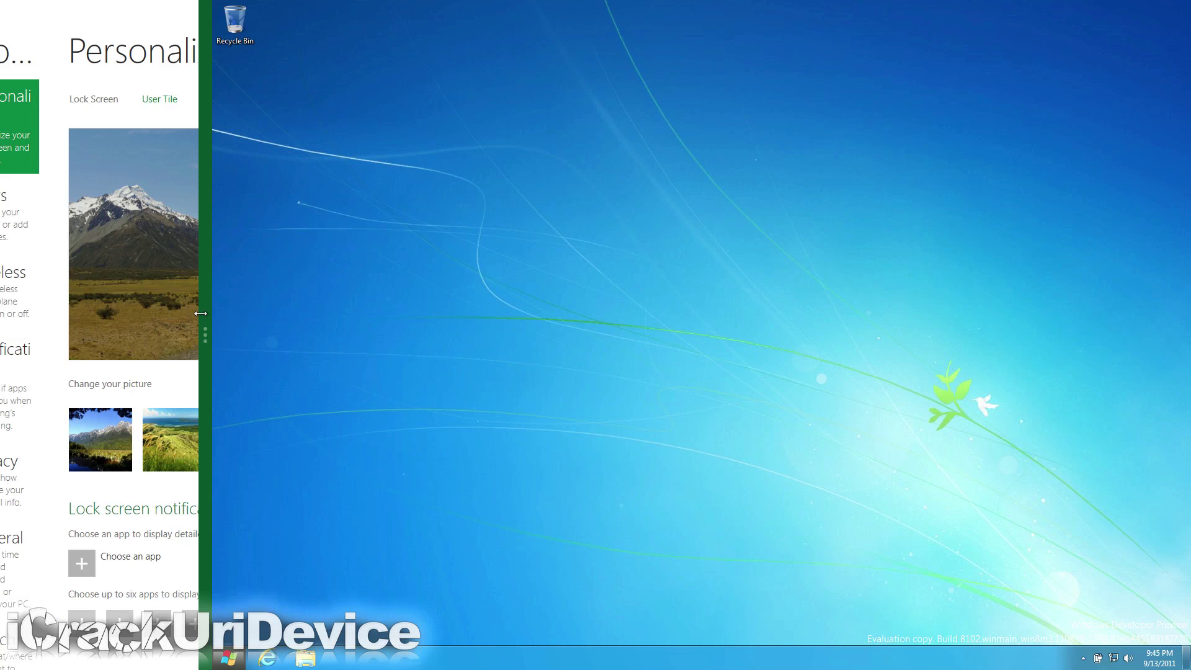
{"action": "left_click_drag", "start_coordinate": [201, 313], "coordinate": [813, 267]}
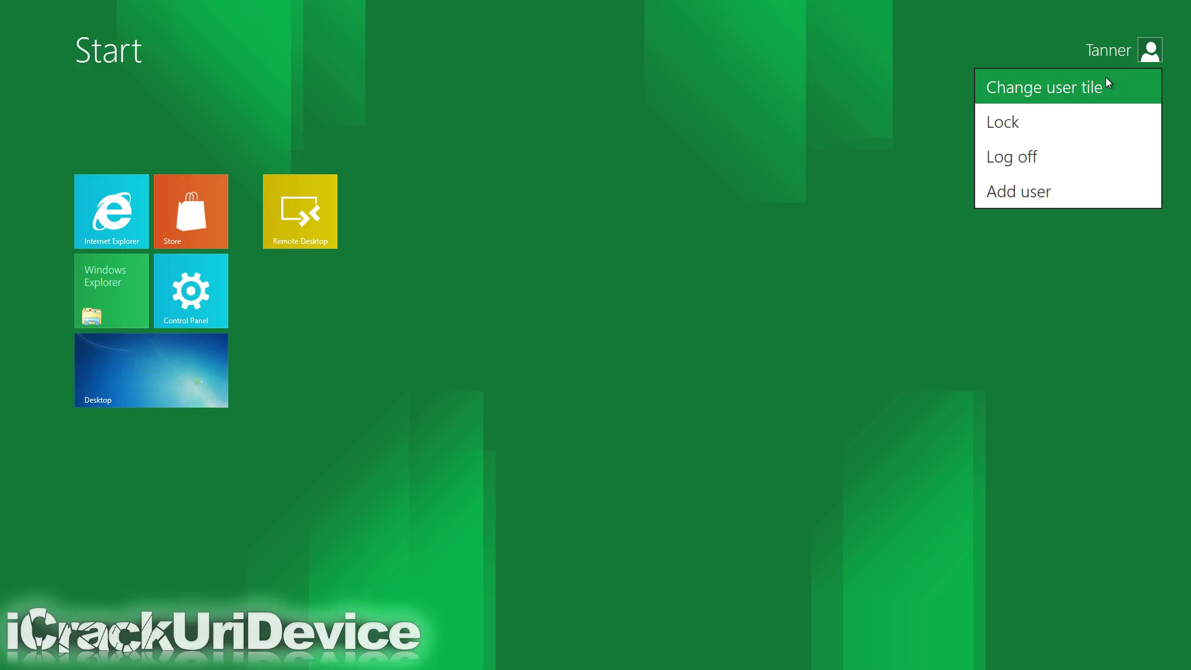
- View the user tile's account options, then go back to the snapped Control Panel
{"action": "left_click", "coordinate": [1025, 124]}
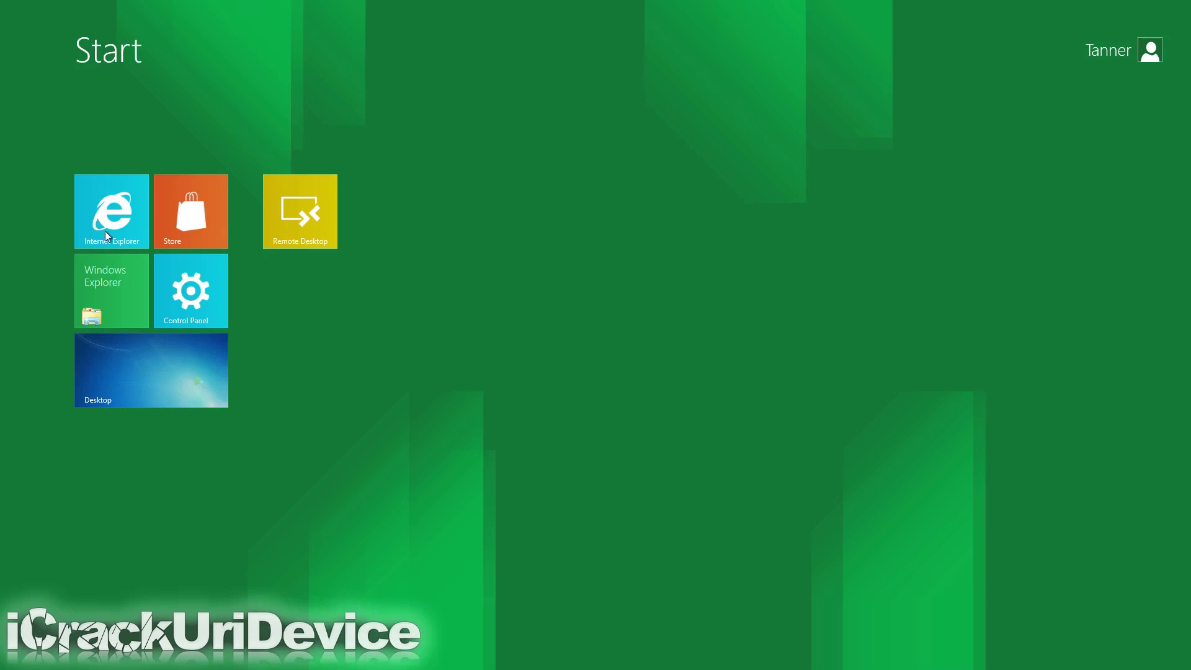
{"action": "left_click", "coordinate": [209, 300]}
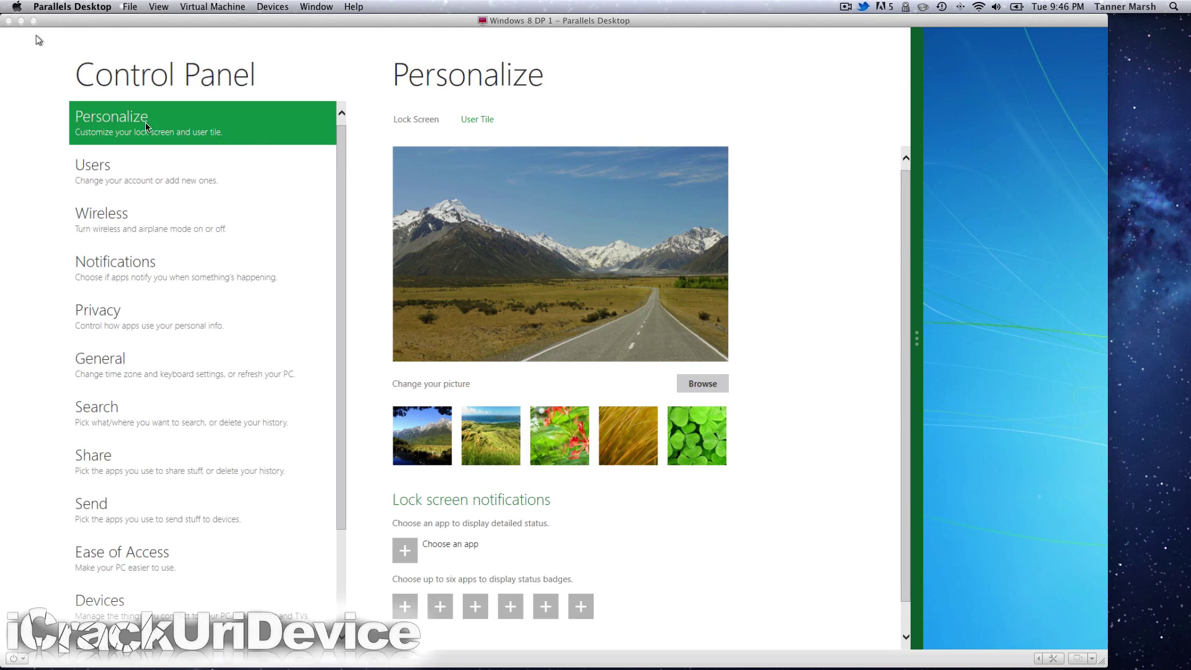
- Close the Windows 8 DP 1 window and the Parallels Virtual Machines list
{"action": "left_click", "coordinate": [9, 20]}
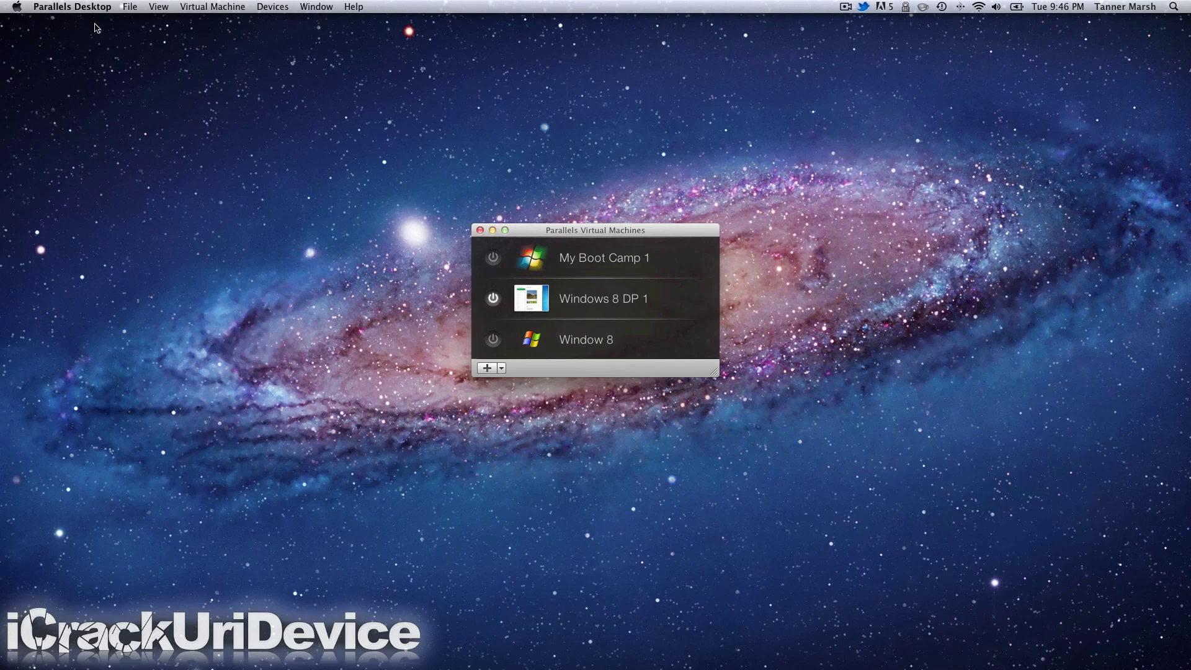
{"action": "left_click", "coordinate": [491, 230]}
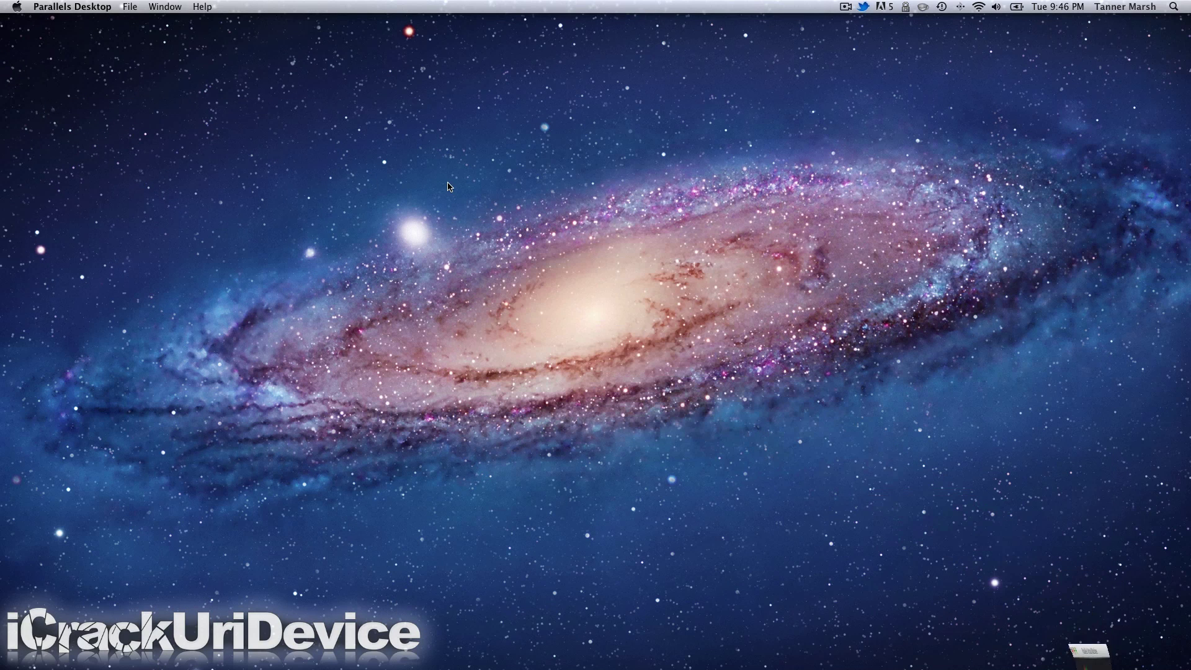